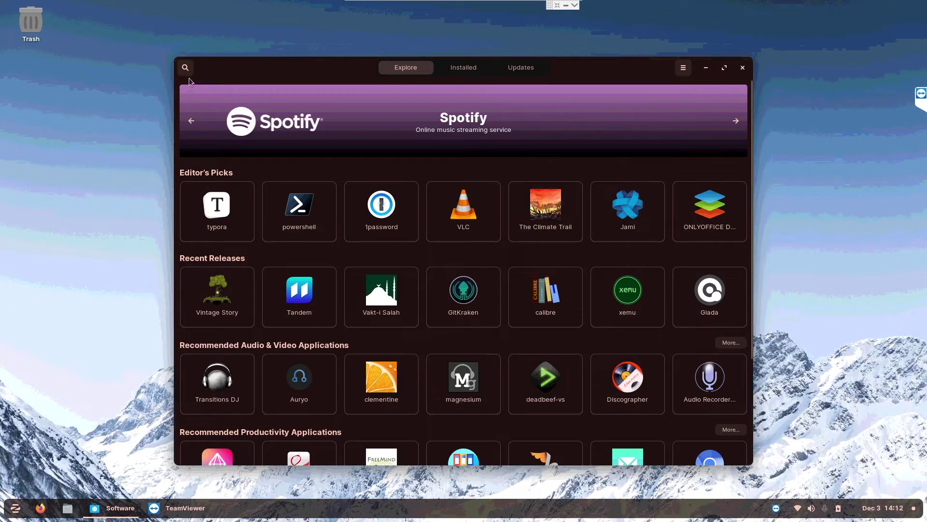
# Search Software for 'steam' to list Steam, Steam Link and Steam installer.
pyautogui.click(188, 70)
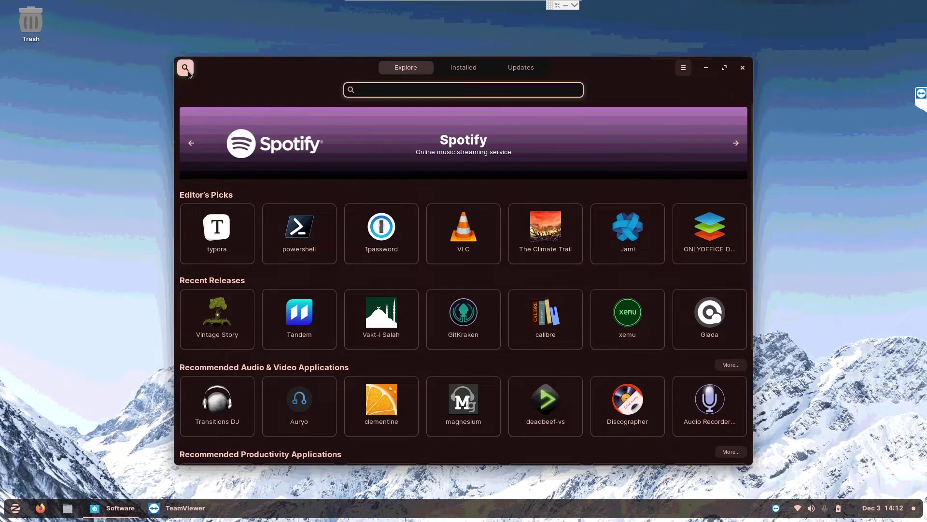
pyautogui.write('steam')
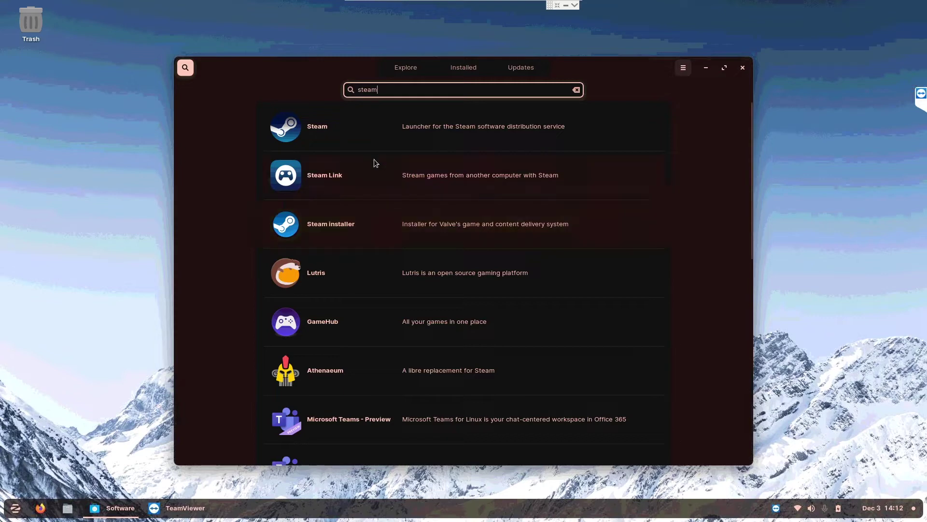
pyautogui.click(372, 140)
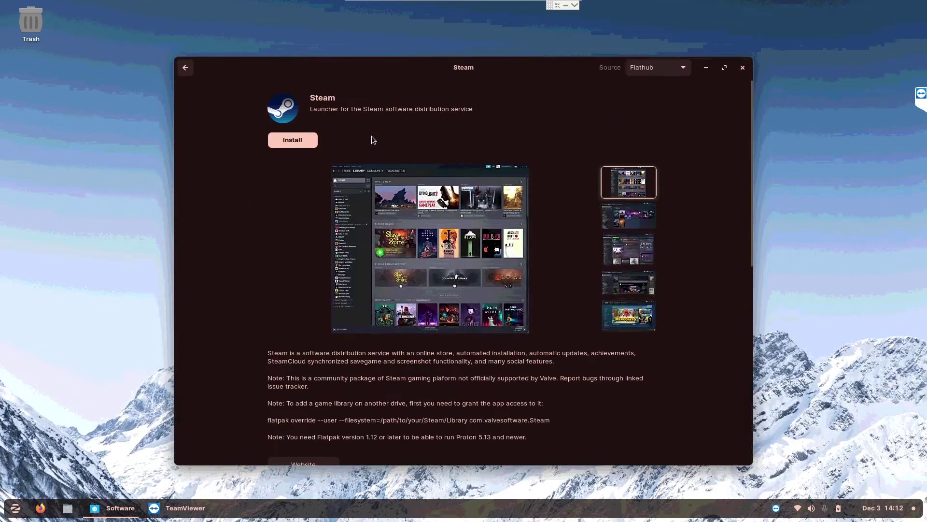
pyautogui.scroll(-5, 463, 246)
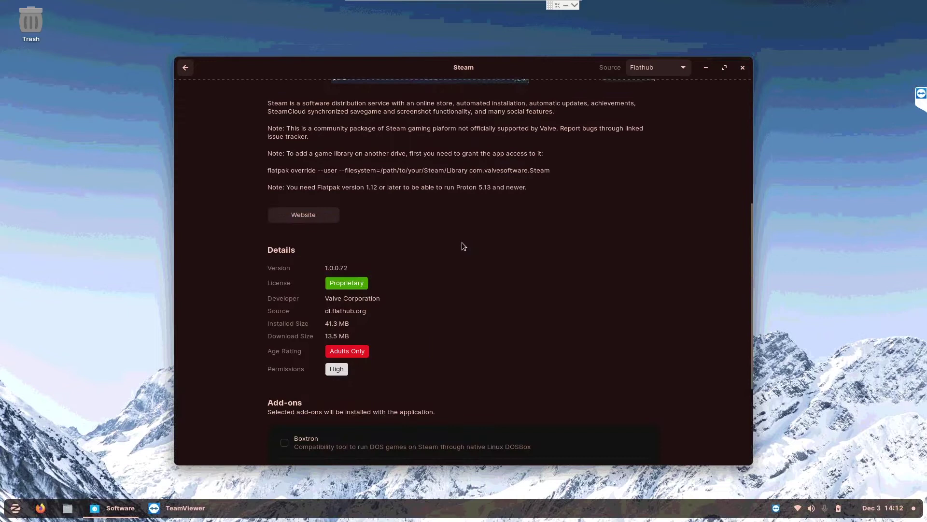
pyautogui.scroll(1, 462, 247)
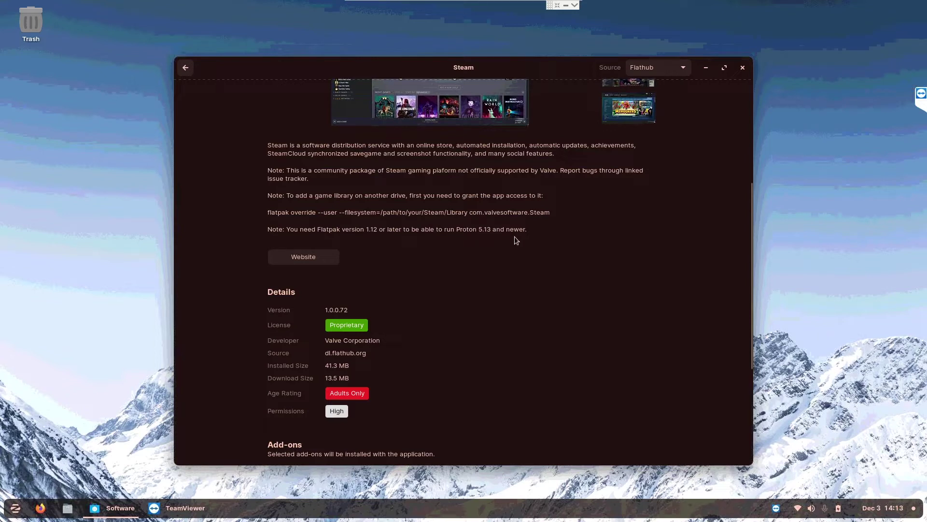
pyautogui.click(663, 72)
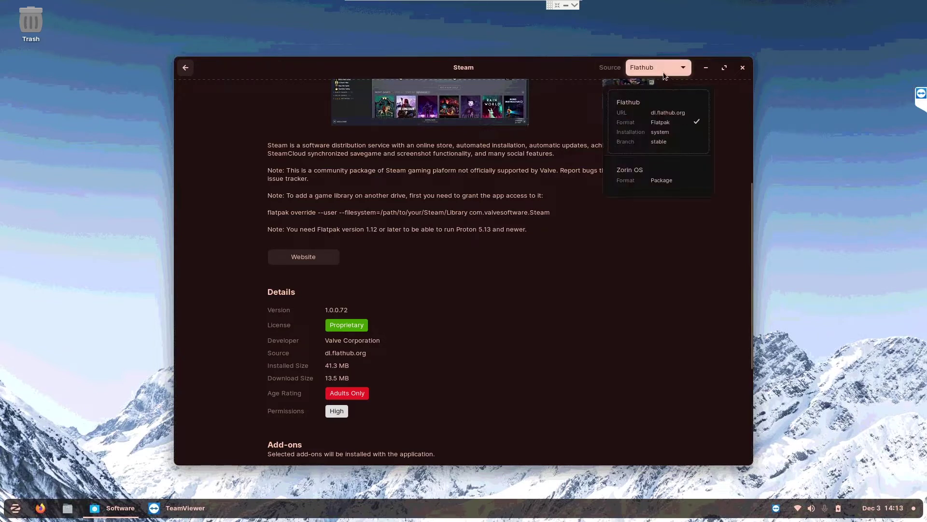
pyautogui.click(678, 133)
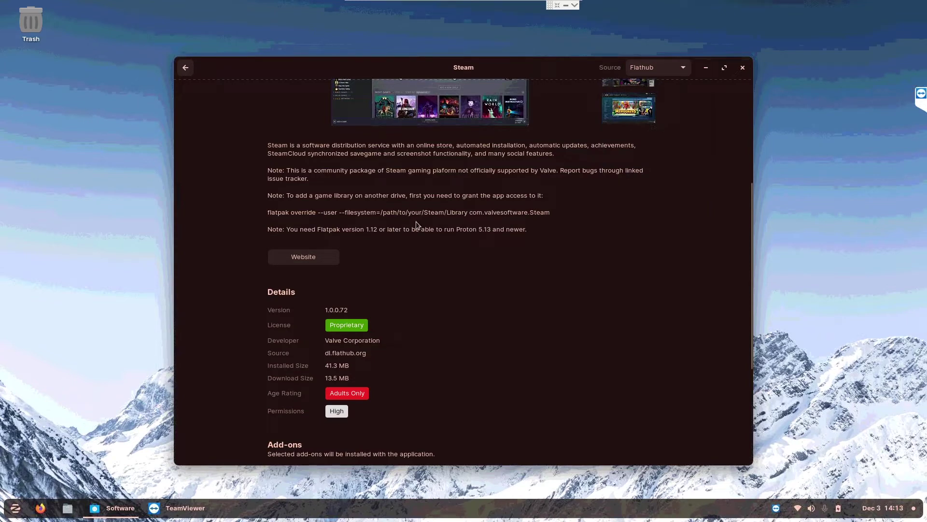
pyautogui.scroll(3, 373, 321)
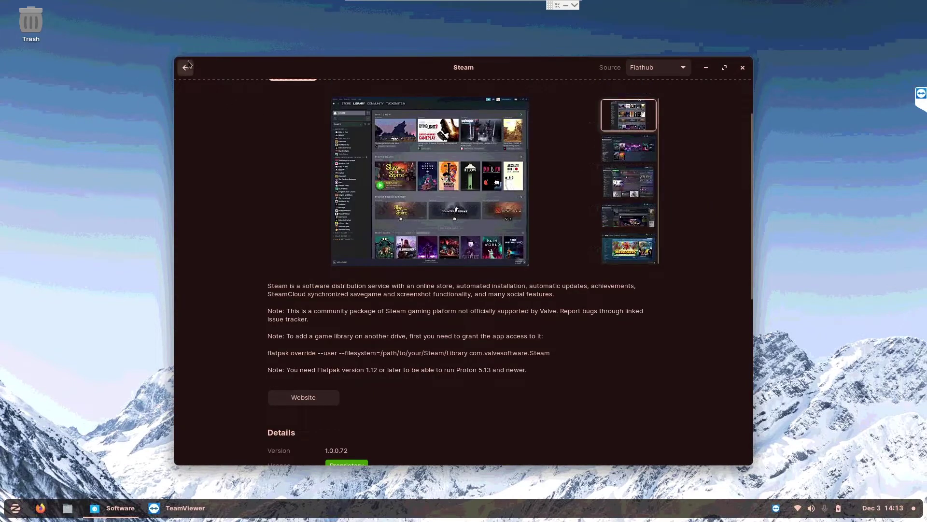
# Look over the Steam installer page, then install the Flathub Steam app instead.
pyautogui.click(185, 68)
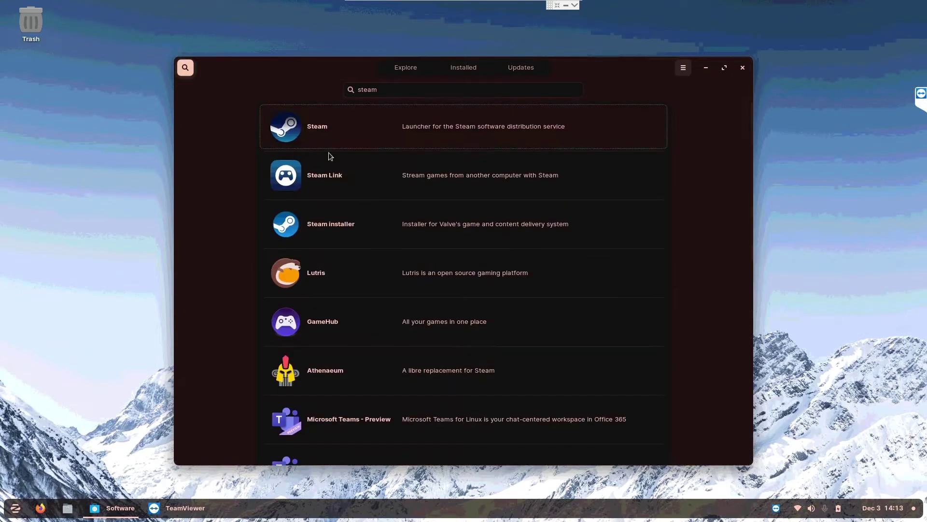
pyautogui.click(390, 223)
pyautogui.scroll(-3, 322, 385)
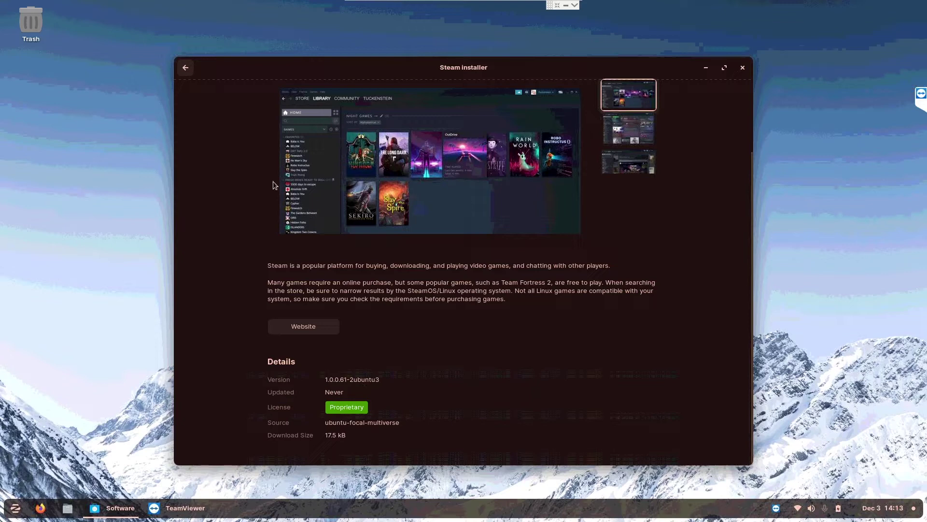
pyautogui.click(185, 69)
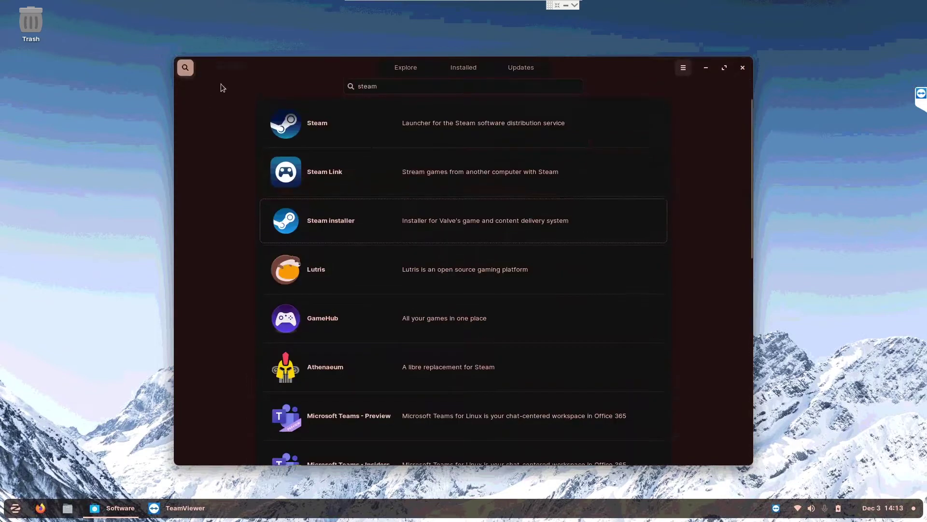
pyautogui.click(362, 138)
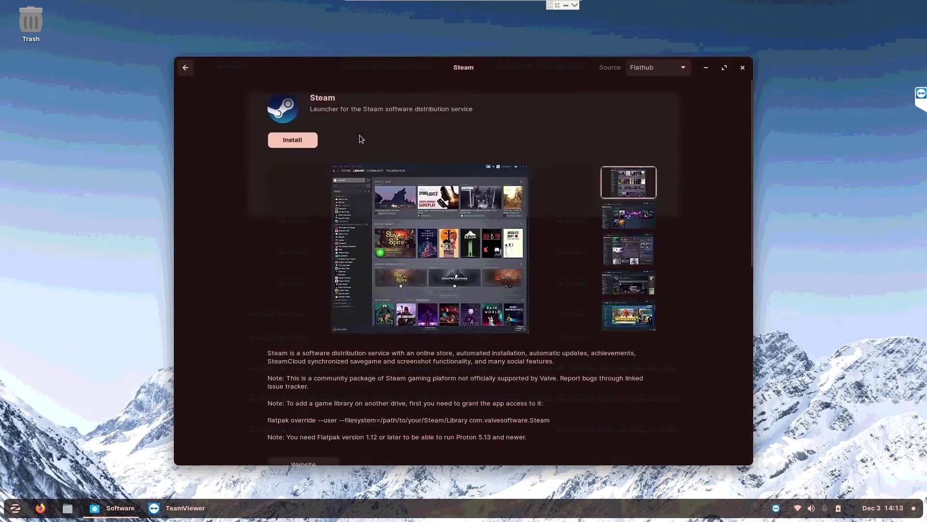
pyautogui.click(306, 140)
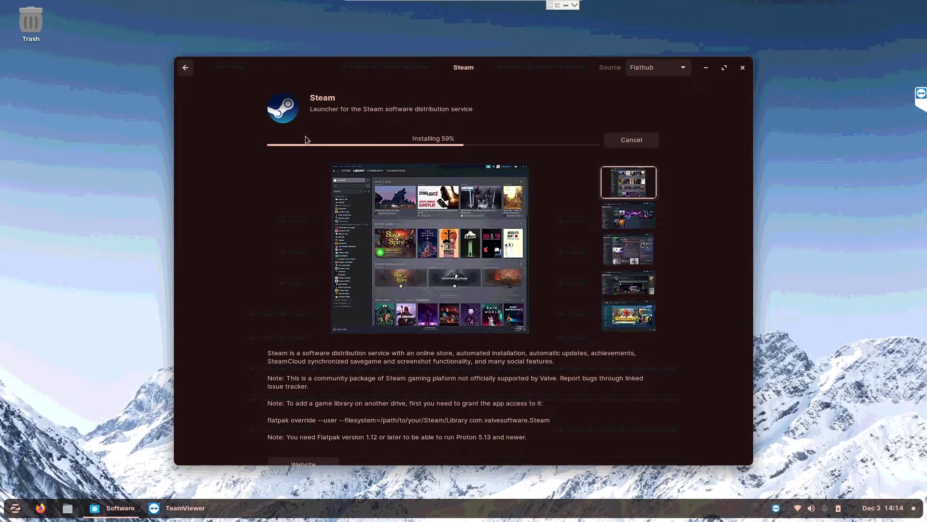
# Minimize Software, close the Steam News popup and scroll down the Store front page.
pyautogui.click(706, 69)
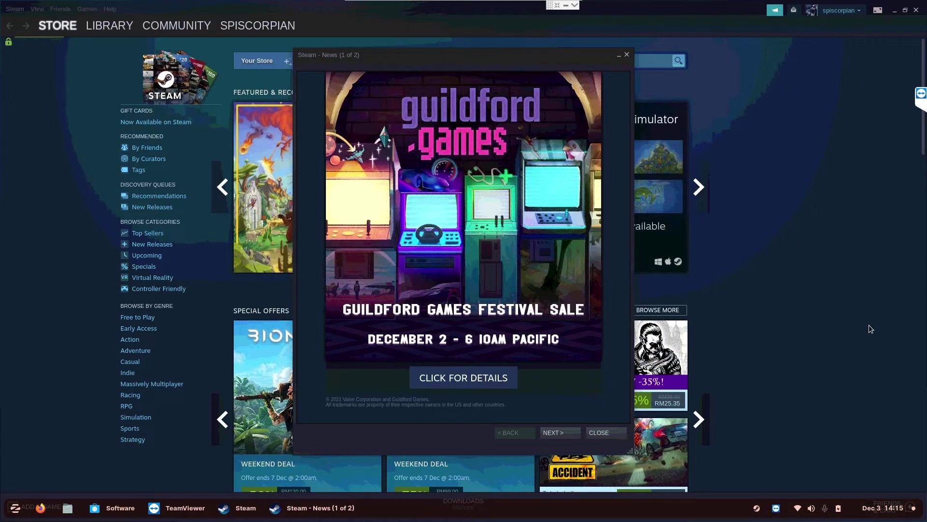
pyautogui.click(627, 55)
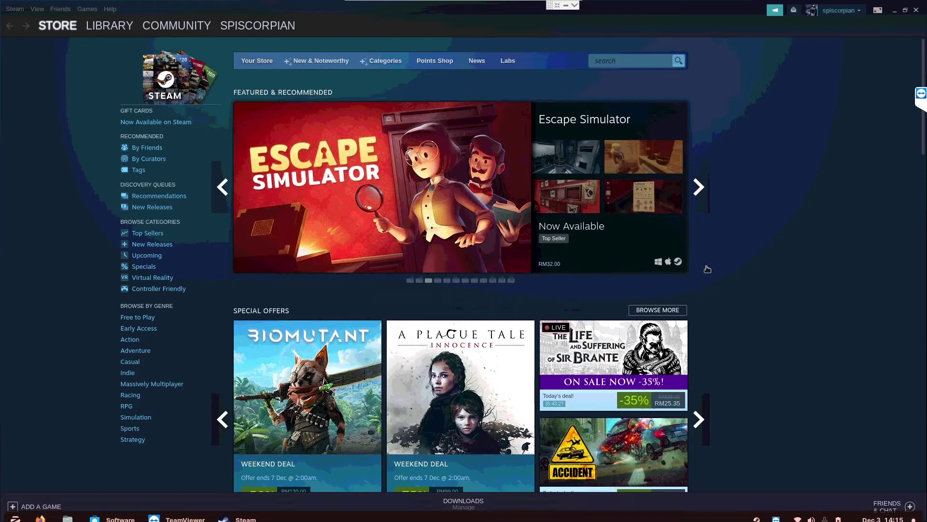
pyautogui.scroll(-8, 837, 343)
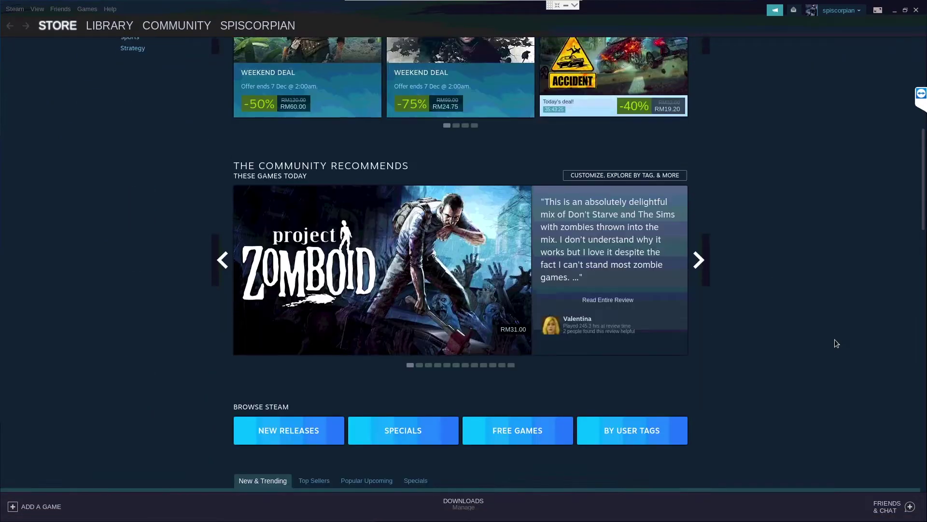
pyautogui.scroll(-6, 835, 343)
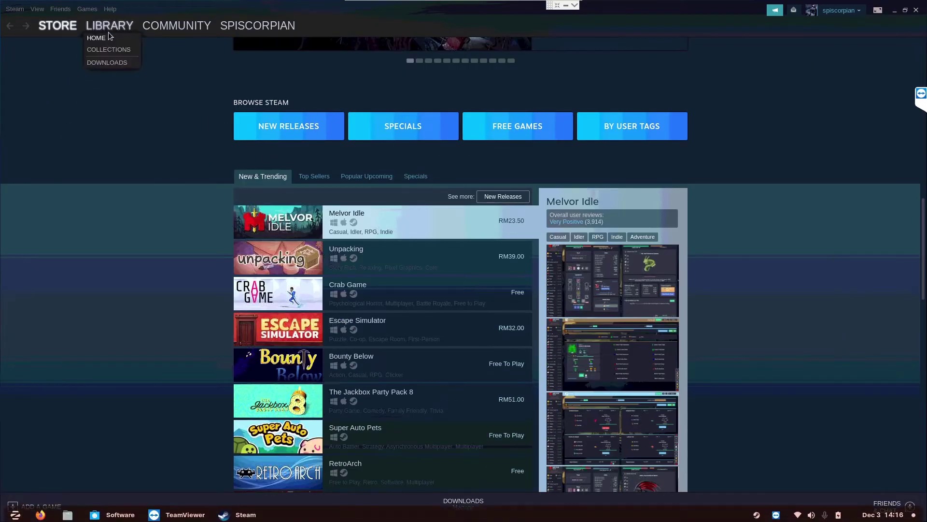
# Go to Library Home and select Fistful of Frags in the game list.
pyautogui.click(109, 37)
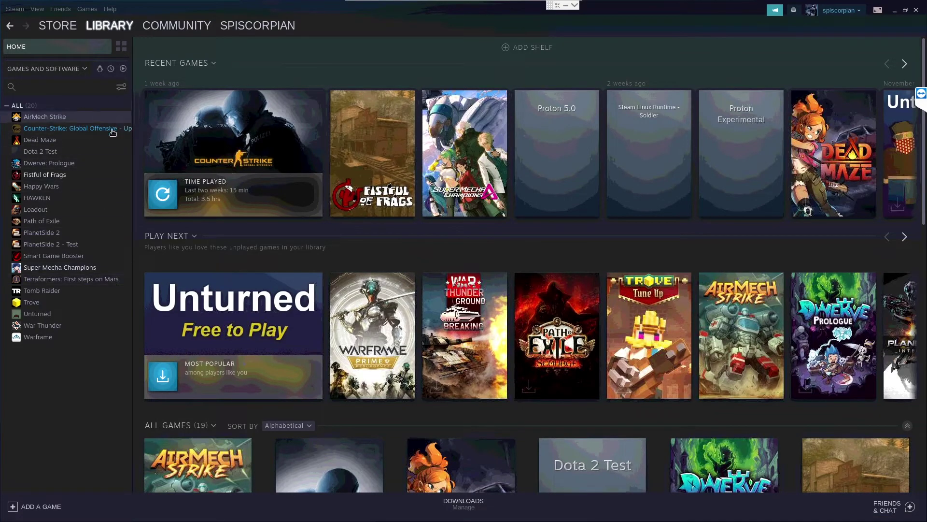
pyautogui.click(63, 179)
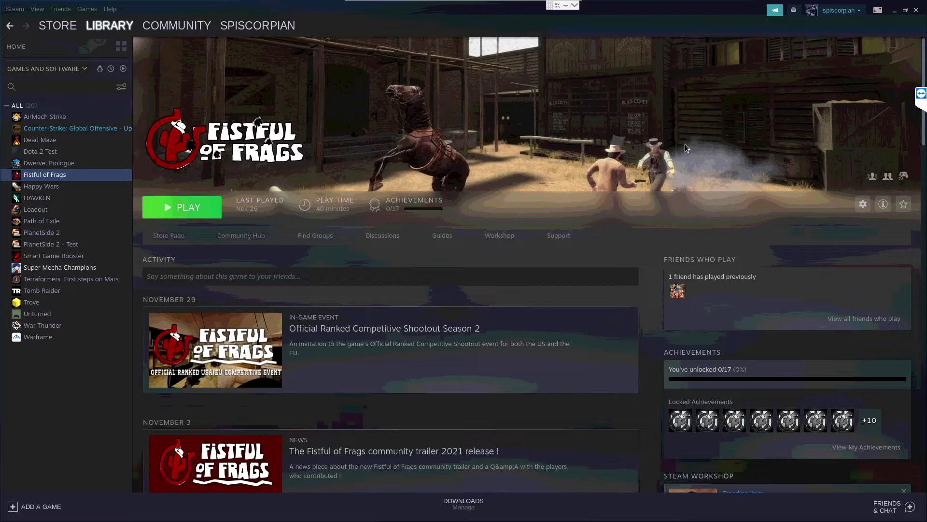
# Launch Fistful of Frags, kick once in-game, then choose Quit from the Esc pause menu.
pyautogui.click(210, 214)
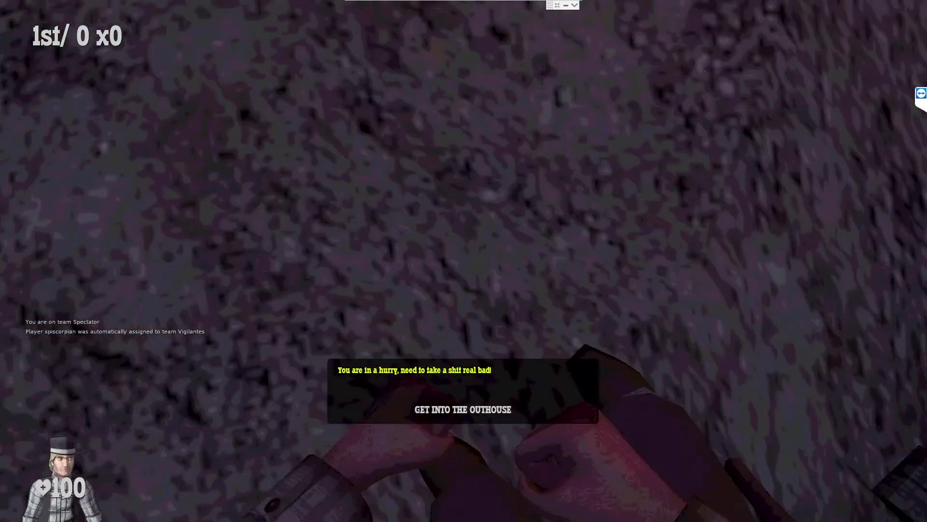
pyautogui.press('f')
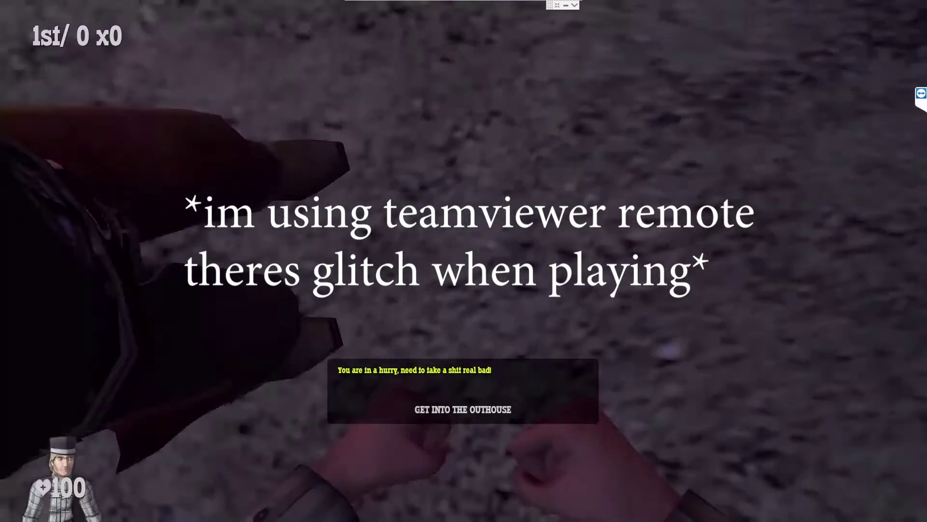
pyautogui.press('Escape')
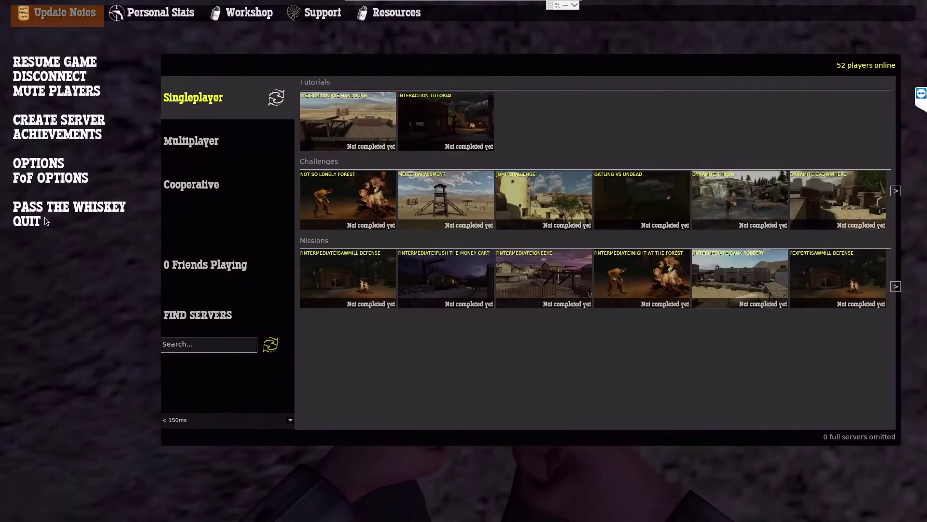
pyautogui.click(44, 216)
# Confirm quitting Fistful of Frags, then select Super Mecha Champions in the library.
pyautogui.click(446, 271)
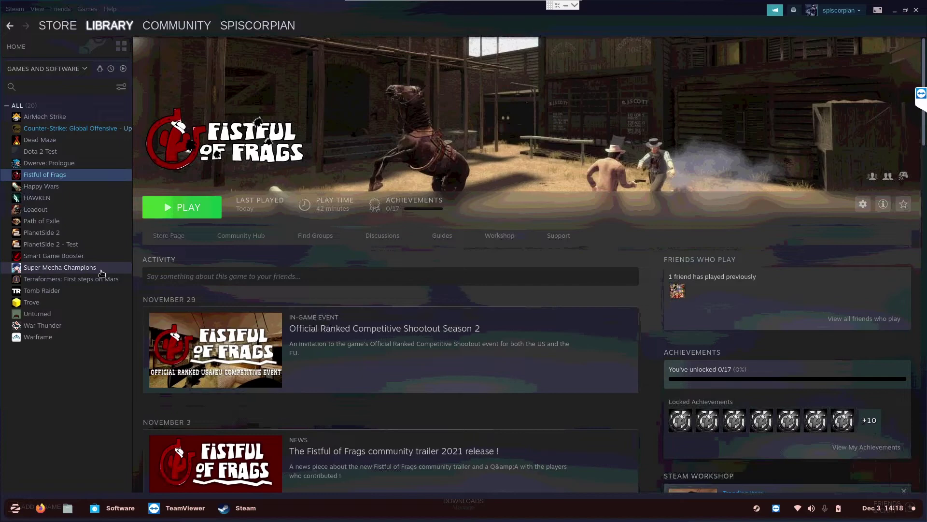
pyautogui.click(99, 268)
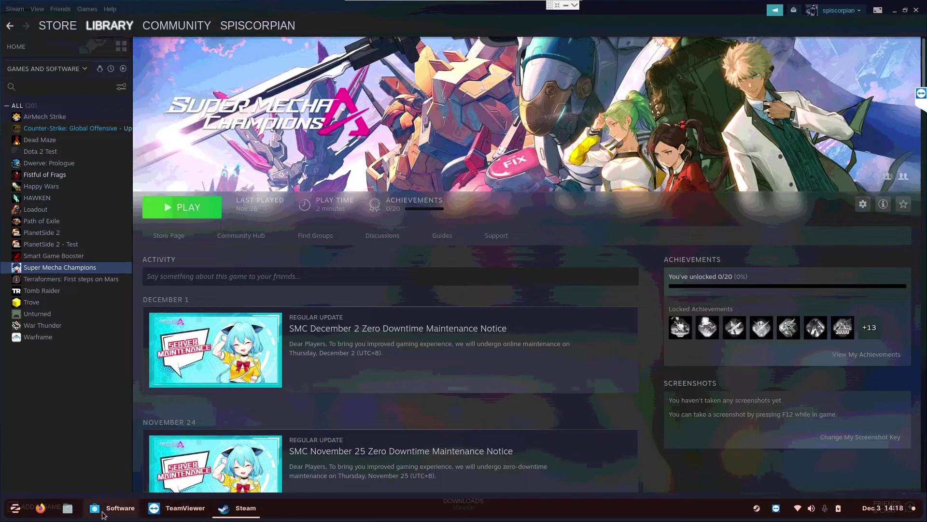
# In Firefox, search ProtonDB for 'mecha champion'.
pyautogui.moveTo(106, 515)
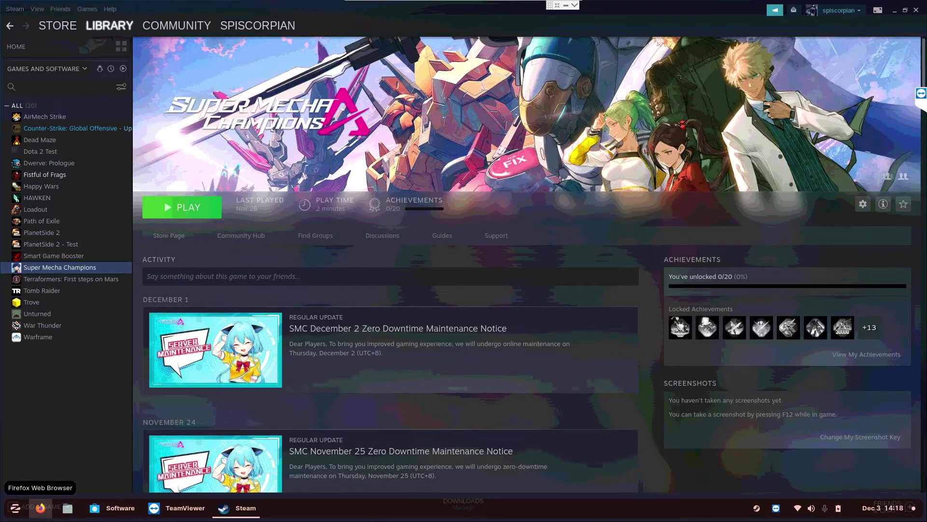
pyautogui.click(40, 505)
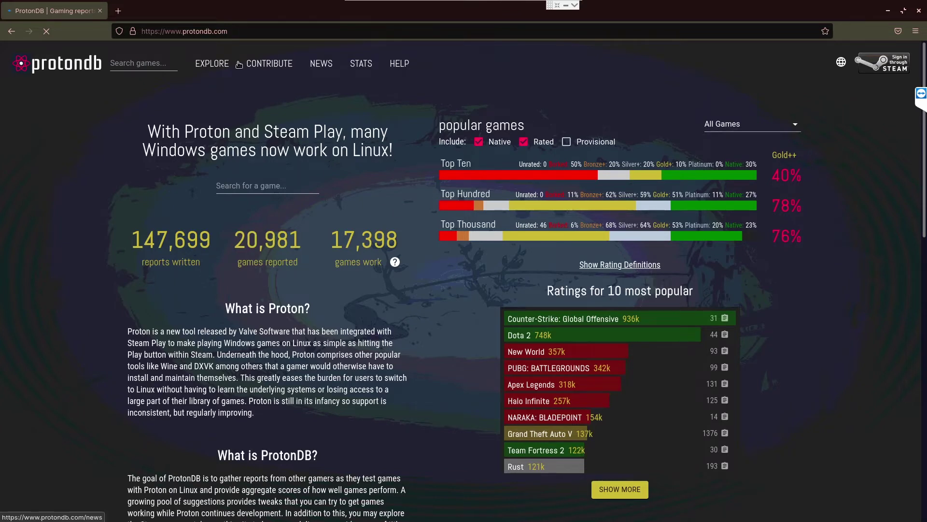
pyautogui.click(162, 66)
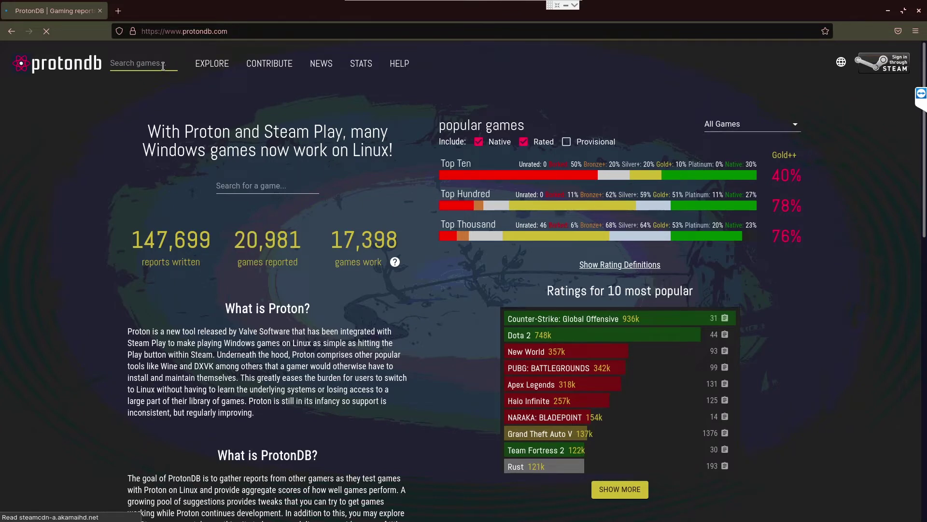
pyautogui.write('mecha ')
pyautogui.write('champion')
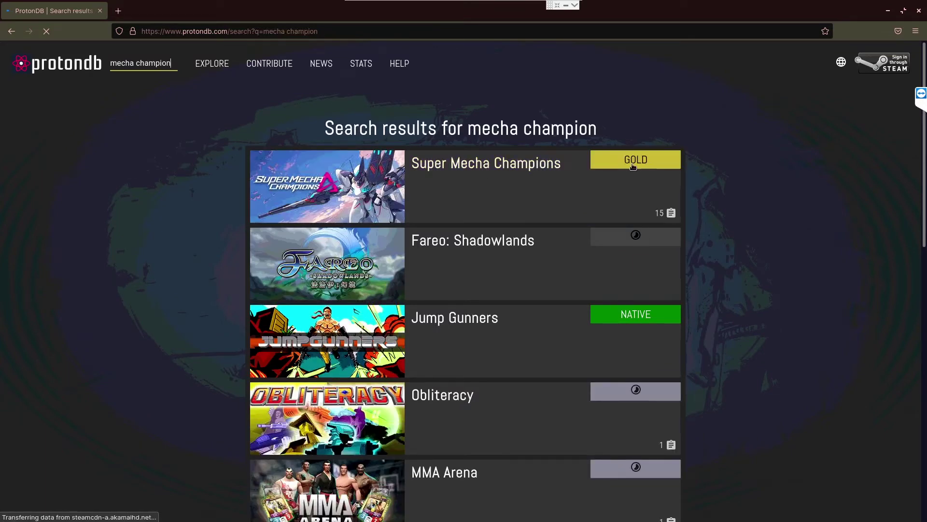
# Read the Super Mecha Champions ProtonDB reports suggesting PROTON_USE_WINED3D=1, then return to Steam.
pyautogui.moveTo(633, 164)
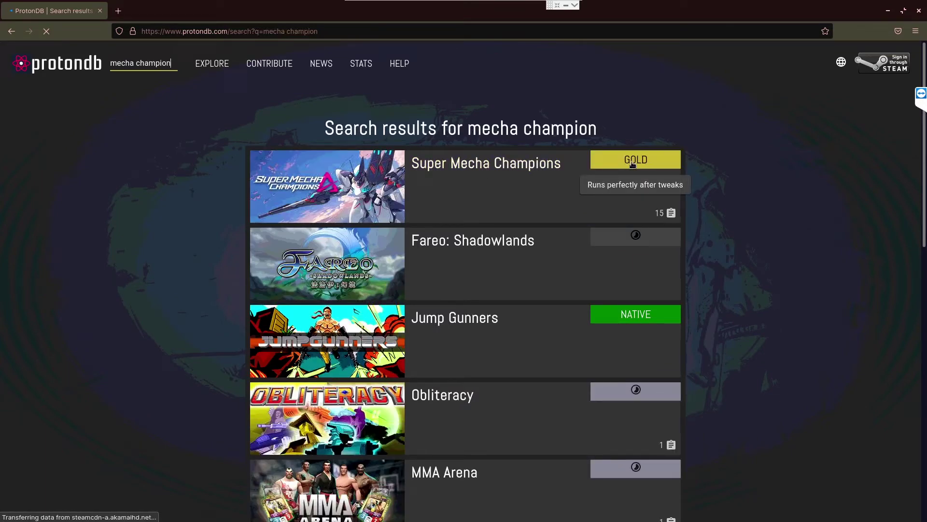
pyautogui.click(445, 168)
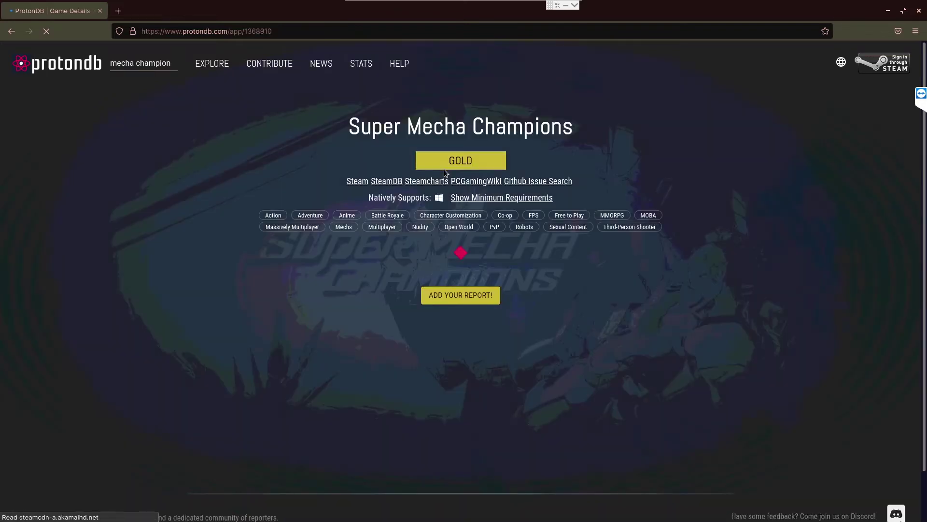
pyautogui.scroll(-2, 671, 296)
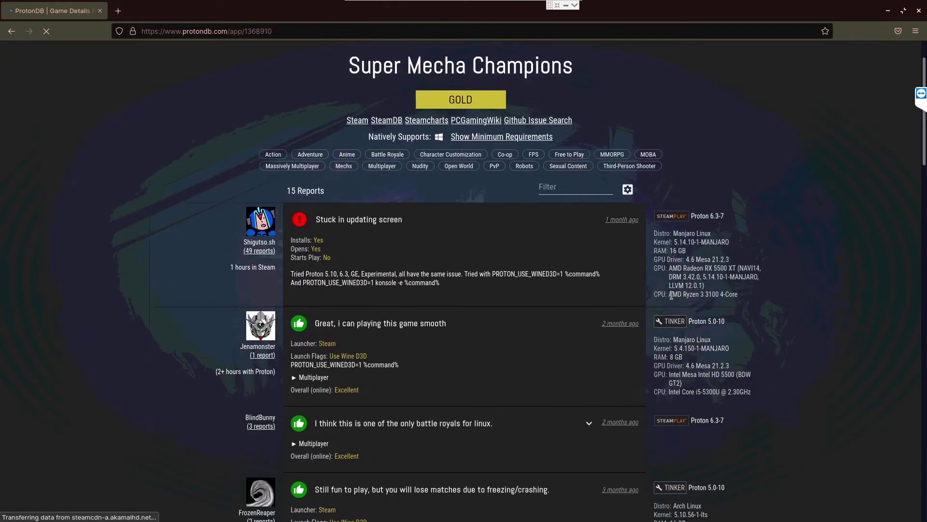
pyautogui.scroll(-3, 671, 296)
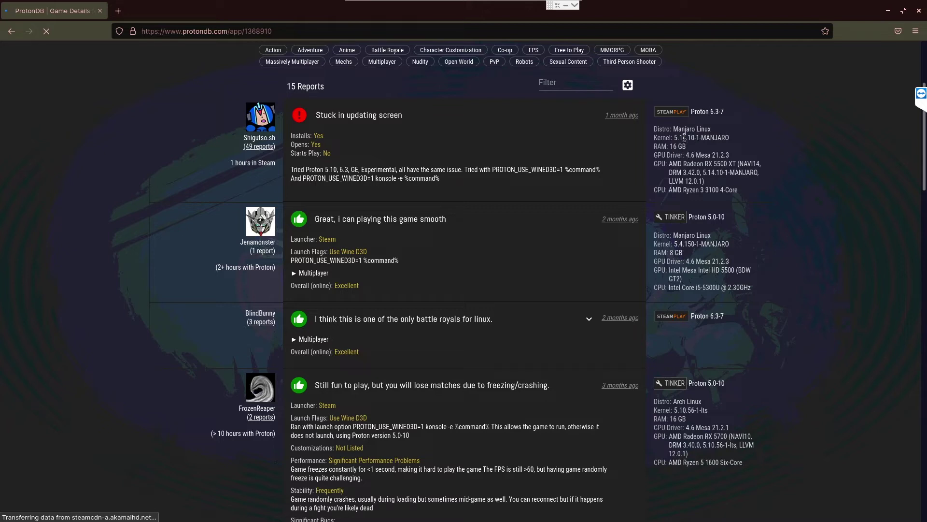
pyautogui.scroll(-2, 752, 214)
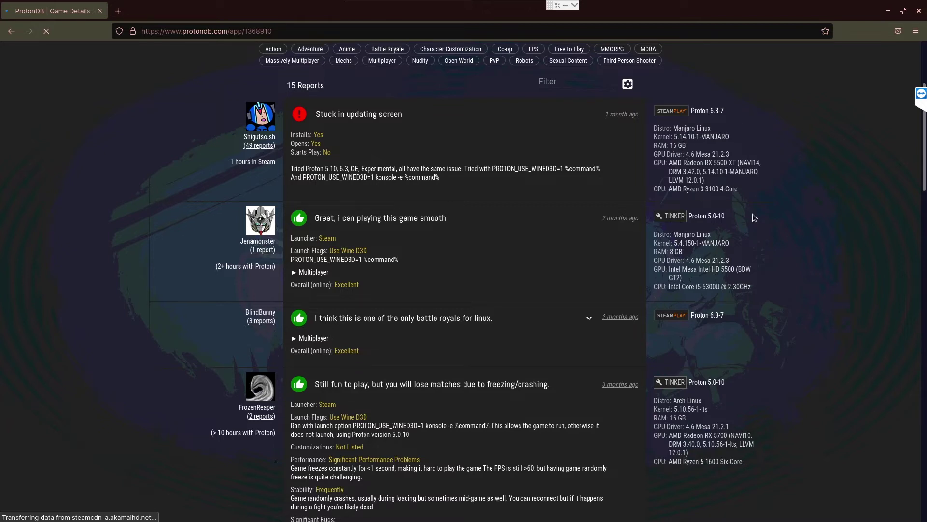
pyautogui.scroll(-2, 755, 200)
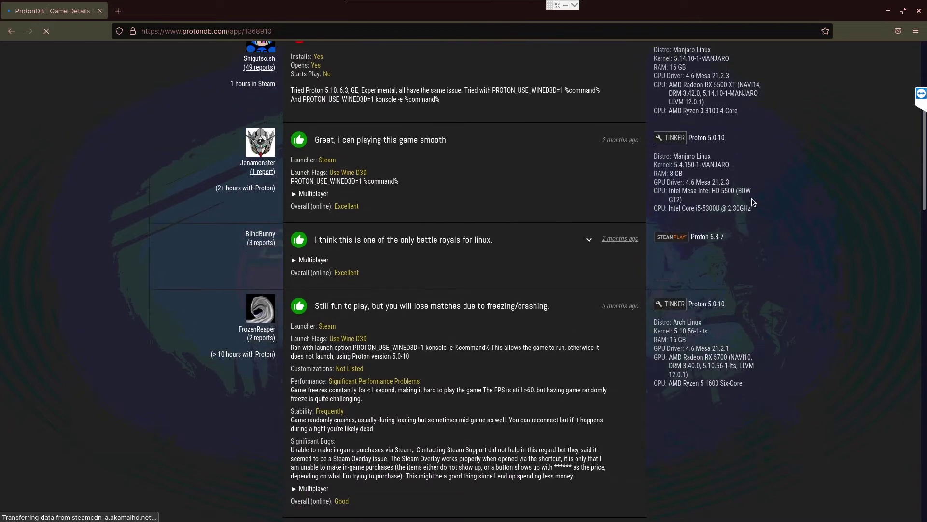
pyautogui.scroll(2, 716, 115)
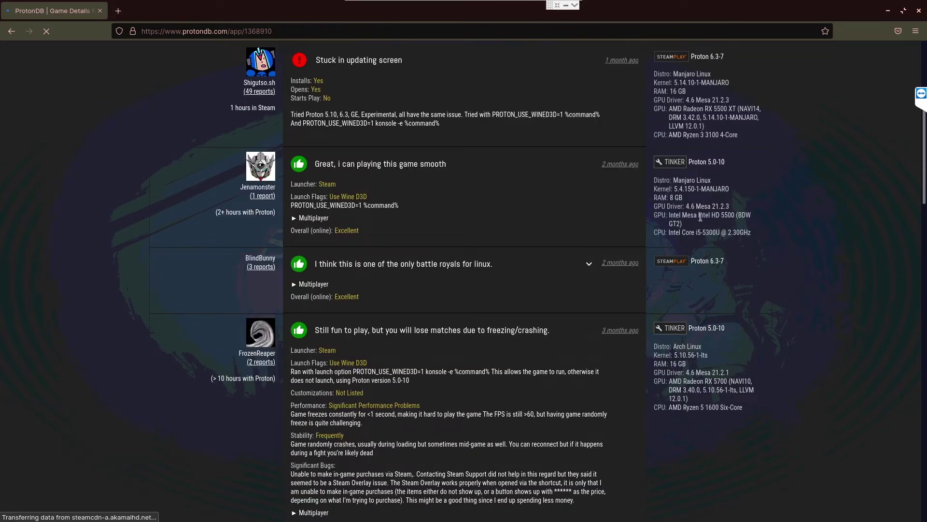
pyautogui.scroll(-4, 374, 169)
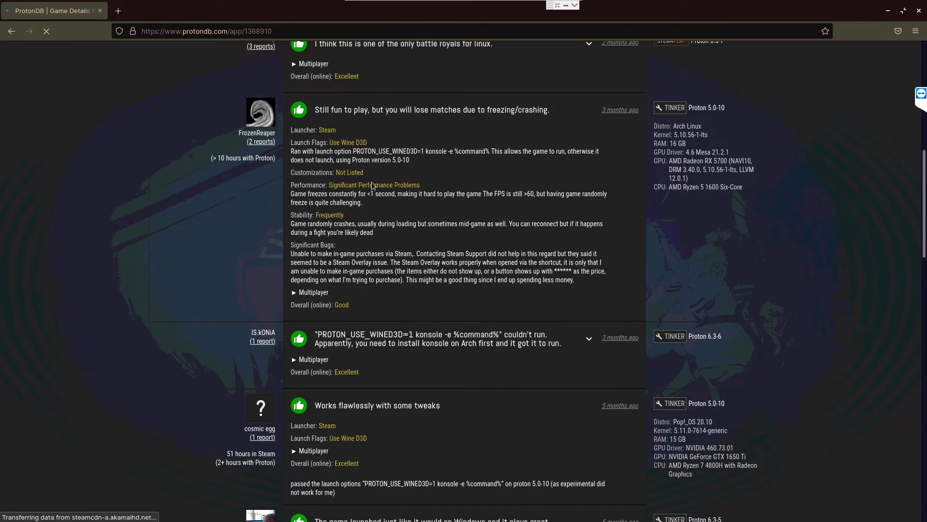
pyautogui.hotkey('alt', 'Tab')
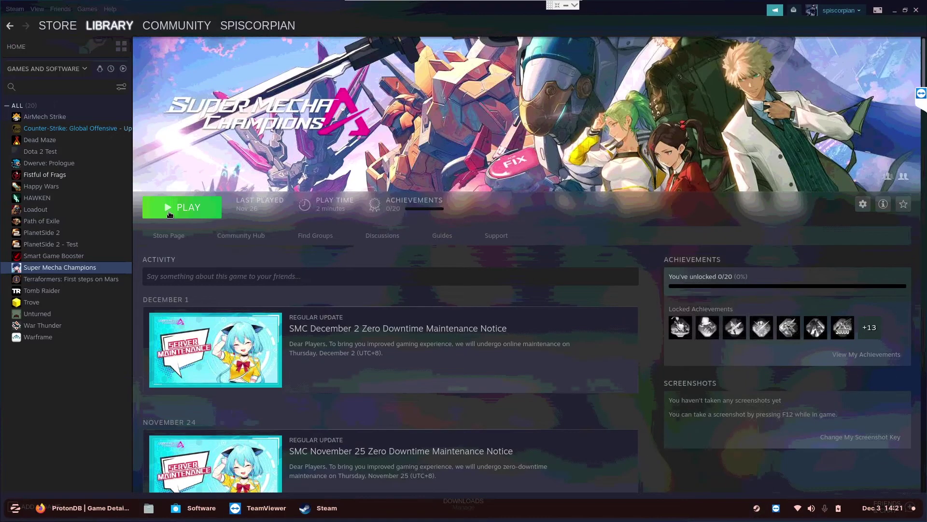
pyautogui.click(13, 10)
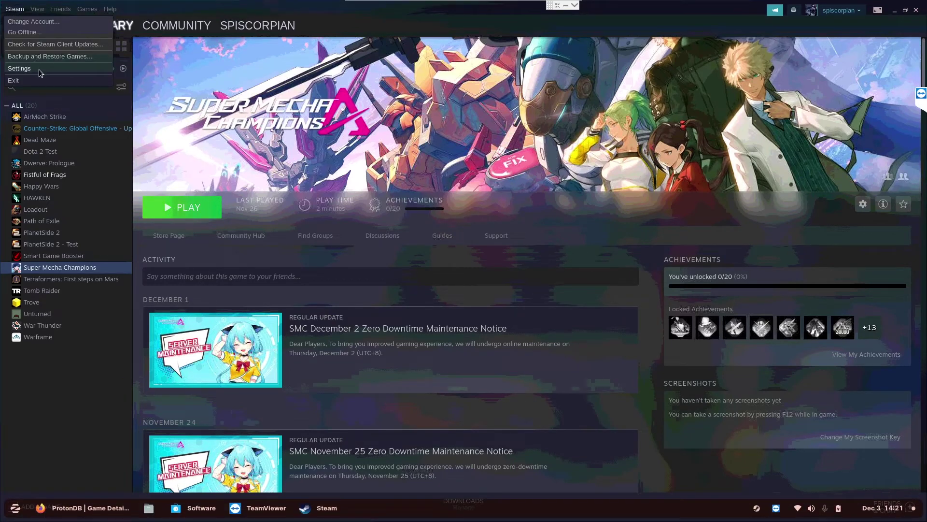
pyautogui.click(19, 68)
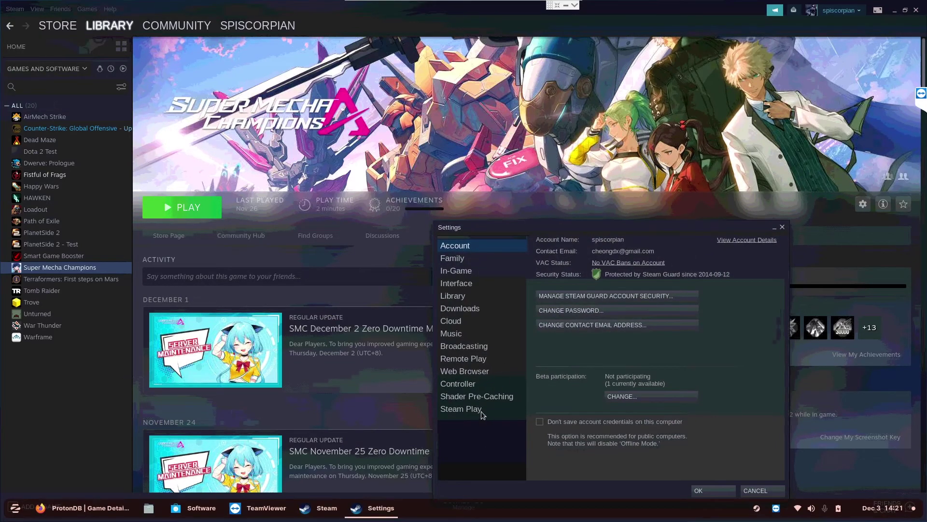
pyautogui.click(481, 410)
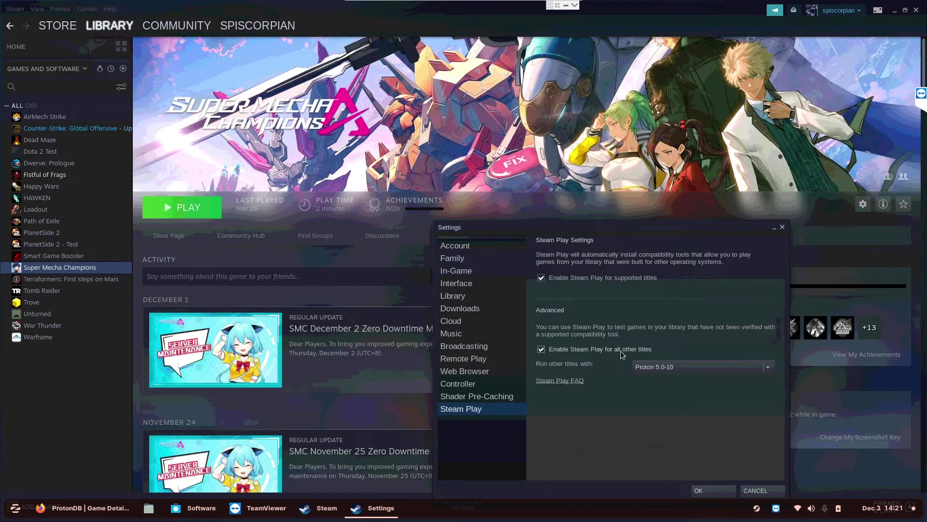
pyautogui.click(768, 366)
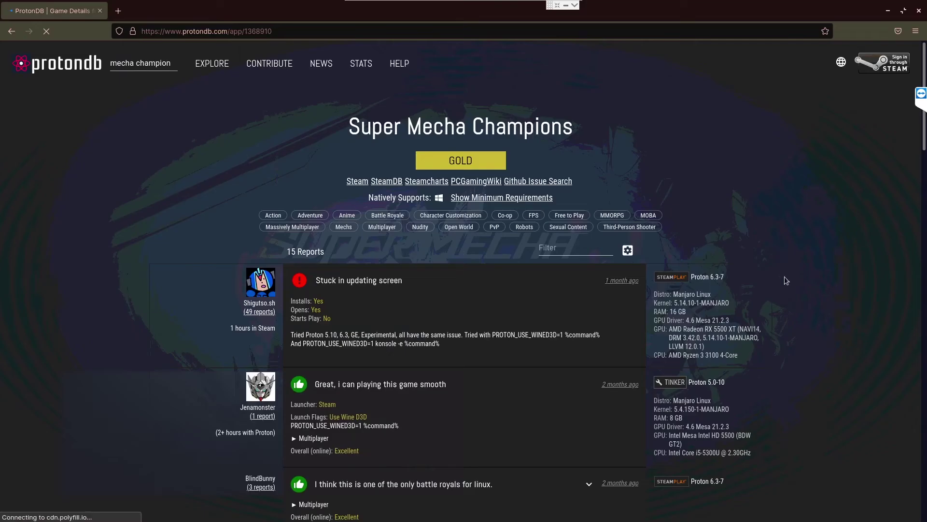
pyautogui.scroll(-5, 773, 266)
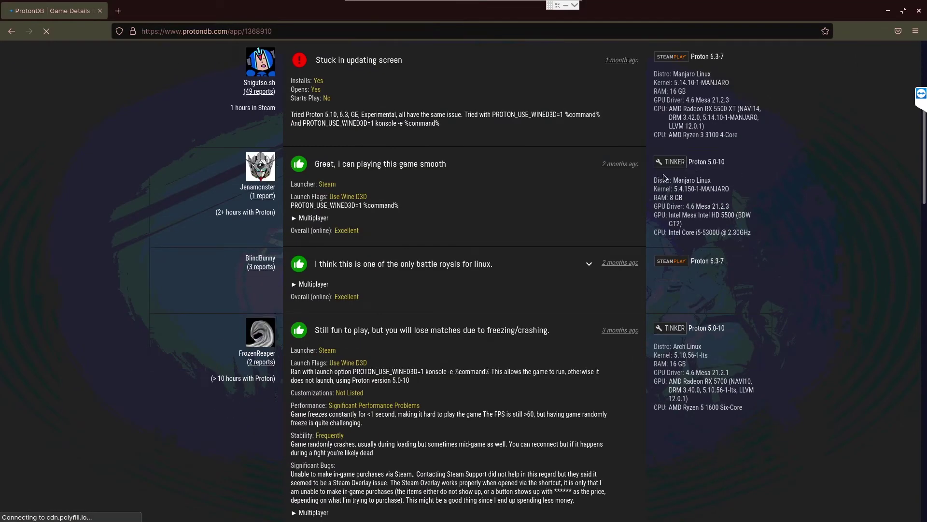
pyautogui.click(888, 12)
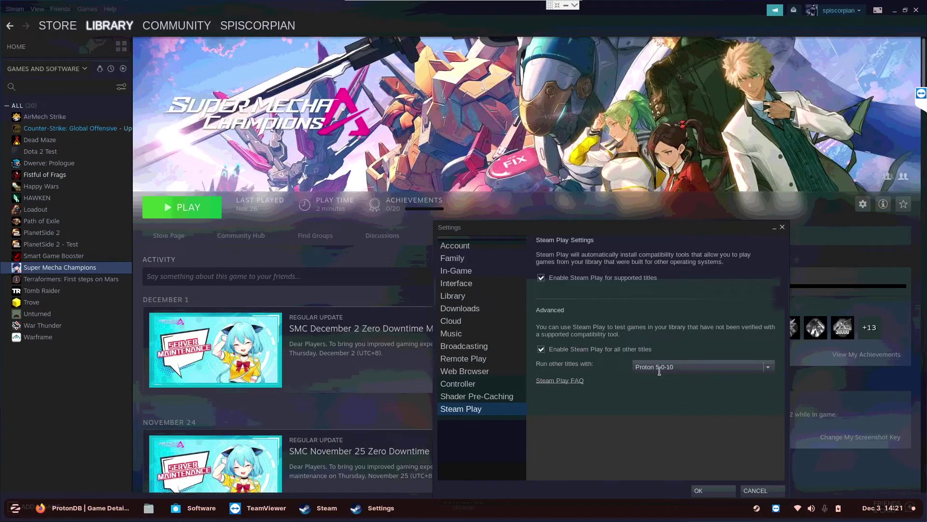
pyautogui.click(712, 488)
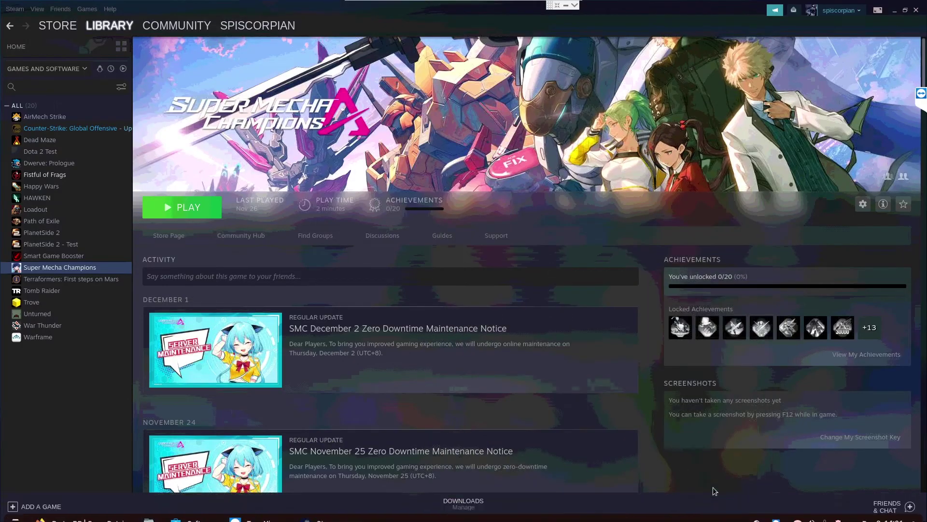
# Run Super Mecha Champions, then select Counter-Strike: Global Offensive in the library sidebar.
pyautogui.click(165, 208)
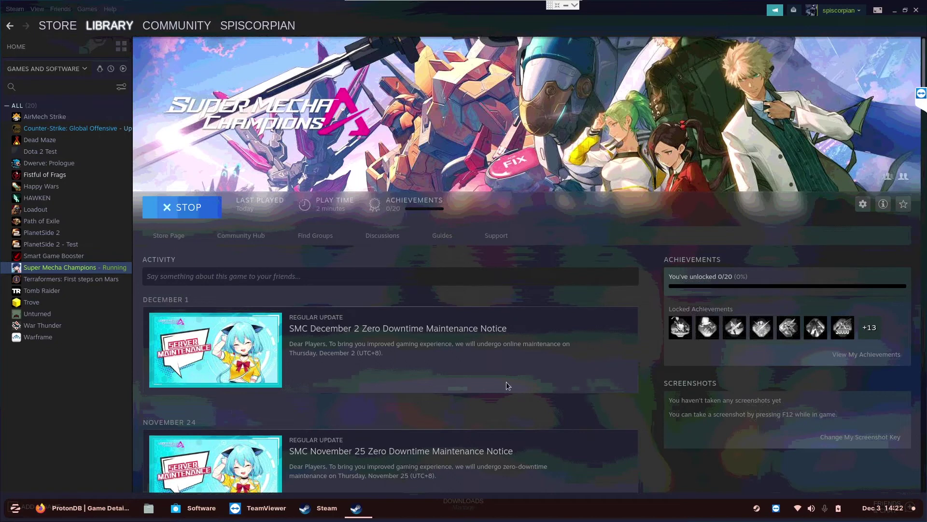
pyautogui.moveTo(358, 512)
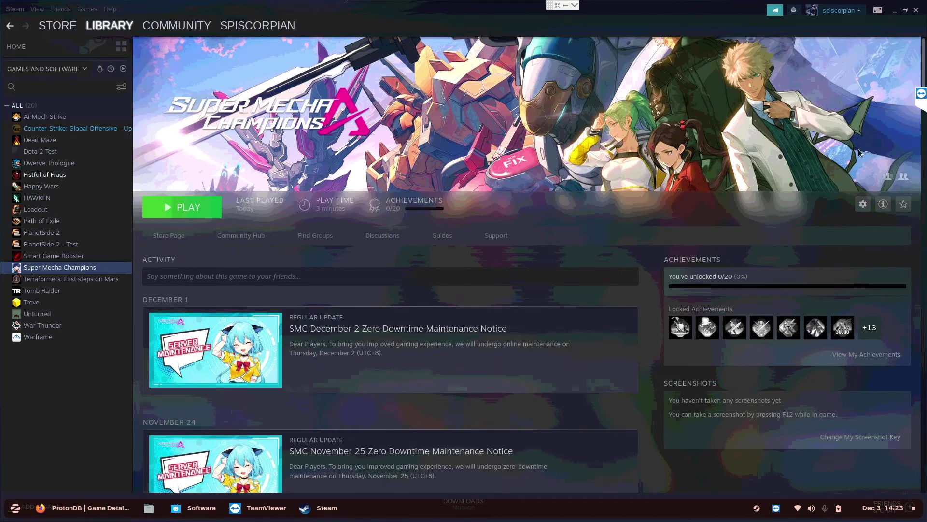
pyautogui.click(70, 128)
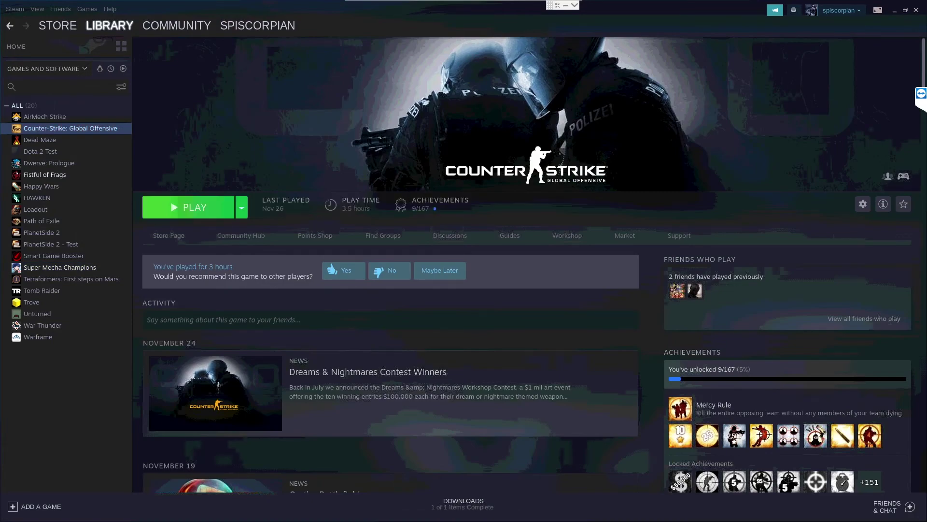
# Launch CS:GO, play a Dust II bot practice match firing the P2000, then request quit.
pyautogui.click(202, 216)
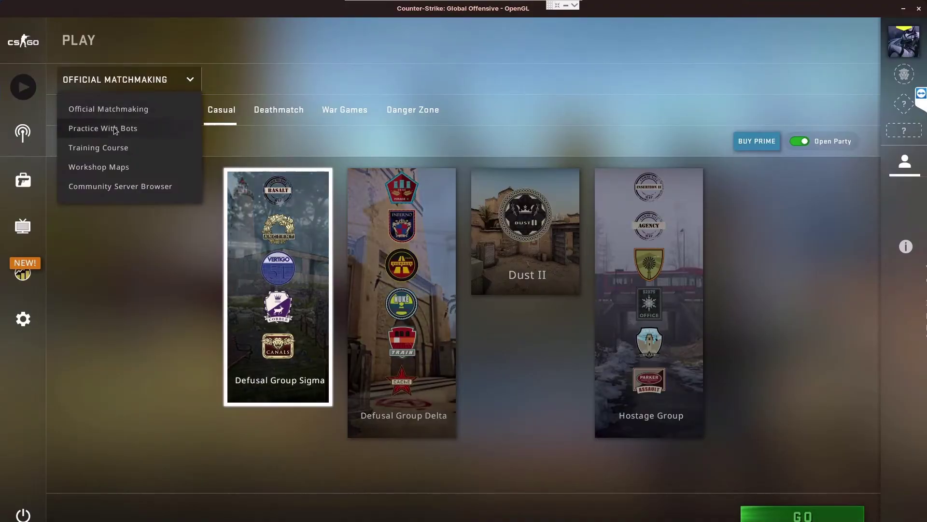
pyautogui.click(108, 126)
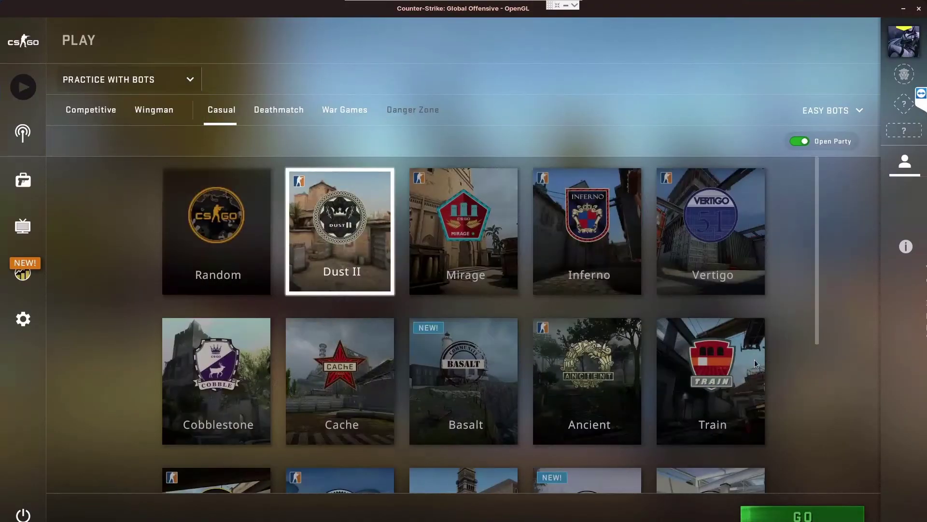
pyautogui.click(831, 517)
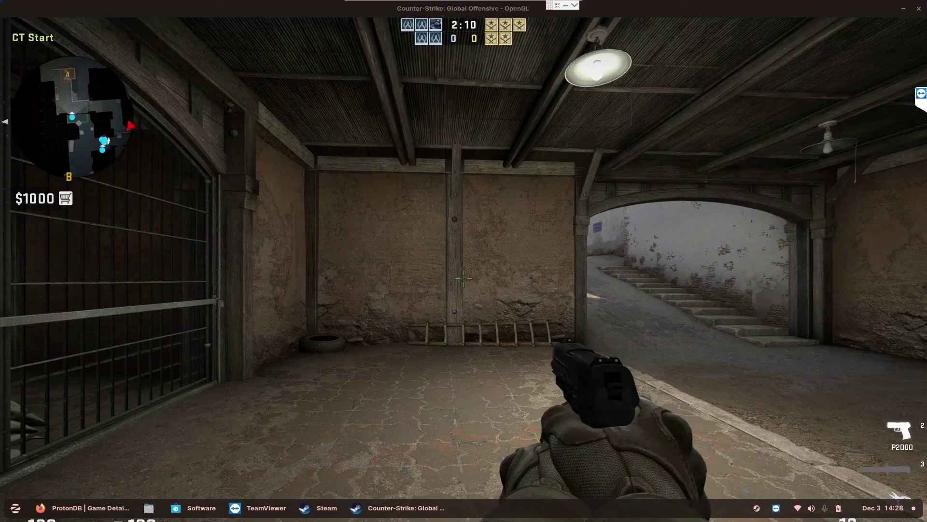
pyautogui.click(703, 237)
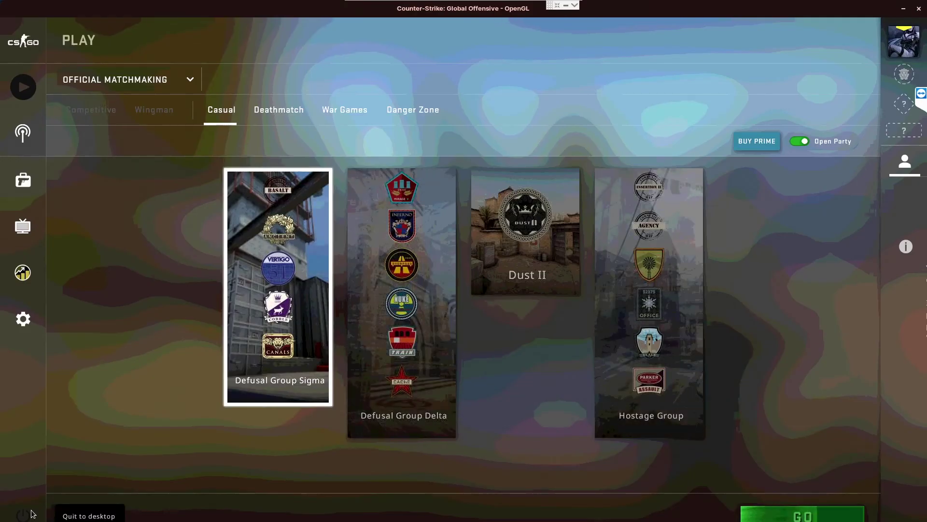
pyautogui.click(32, 514)
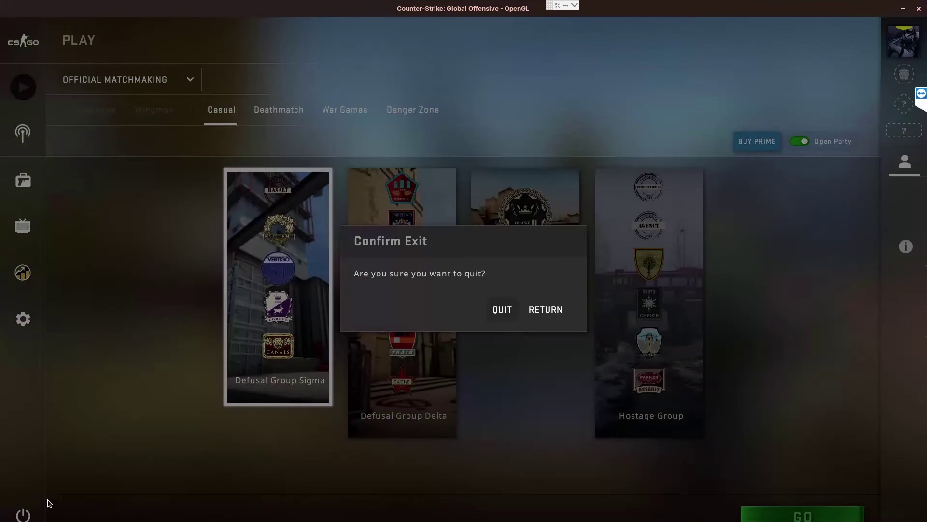
# Confirm the exit so Counter-Strike: Global Offensive closes to the desktop.
pyautogui.click(508, 318)
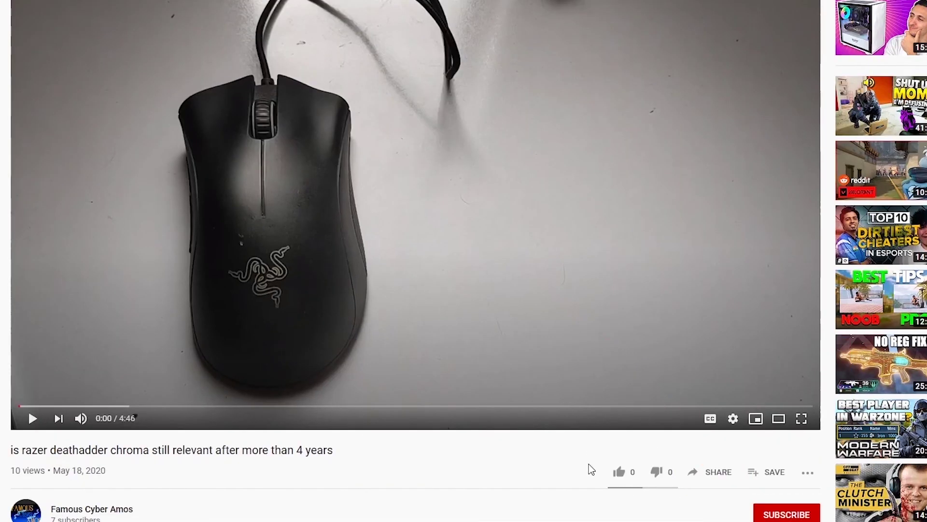
# Skip to the end of the Razer DeathAdder Chroma video and play the budget tech reviews playlist from the RAPOO x1800 review.
pyautogui.click(805, 406)
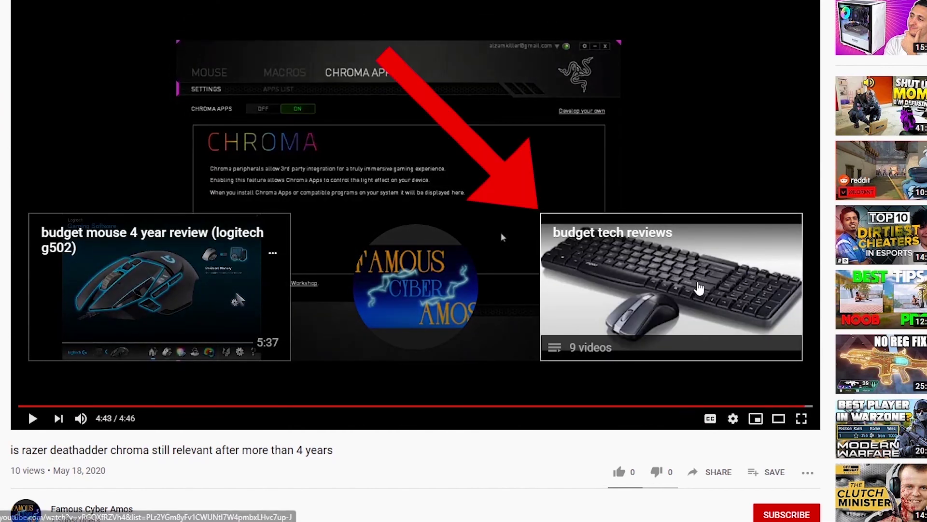
pyautogui.click(698, 288)
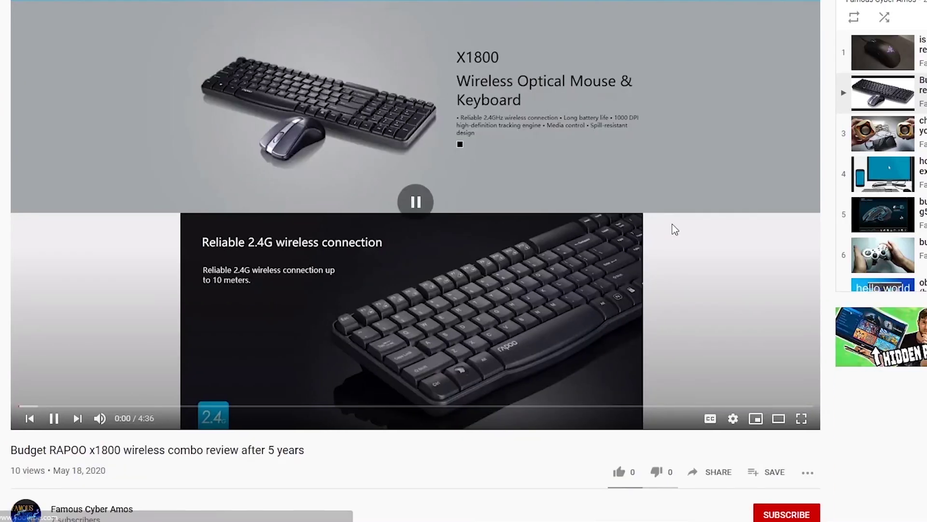
pyautogui.scroll(-3, 845, 97)
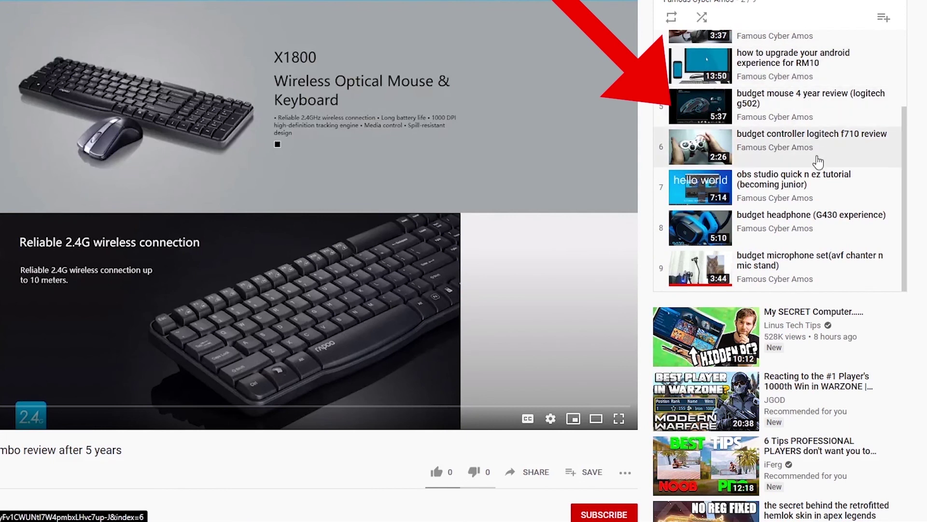